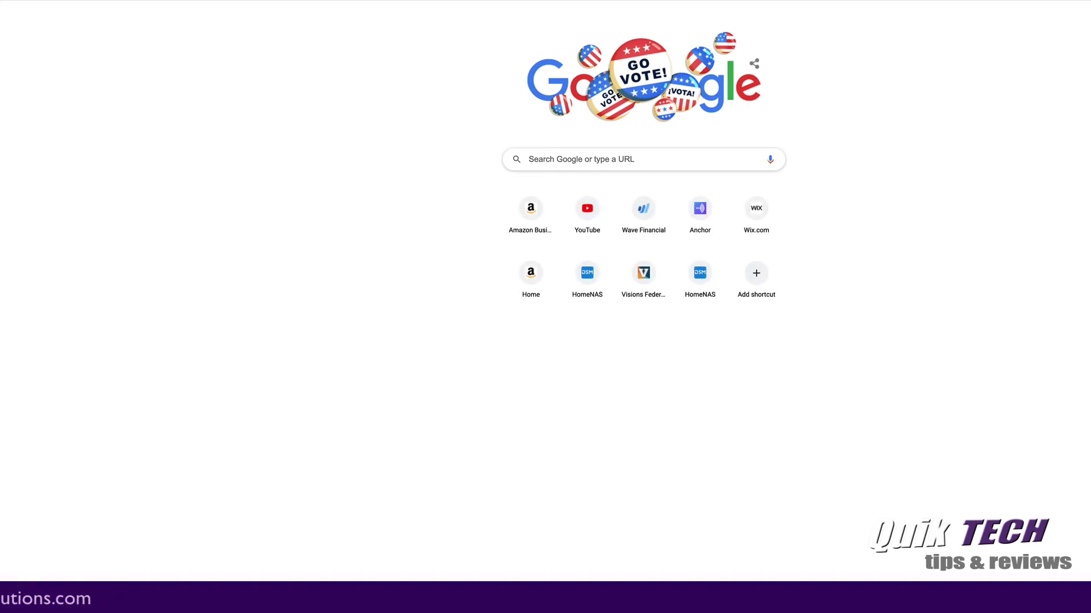
Step: Launch the UBNT Discovery app from Chrome's chrome://apps page in a new tab
{"action": "key", "text": "super+l"}
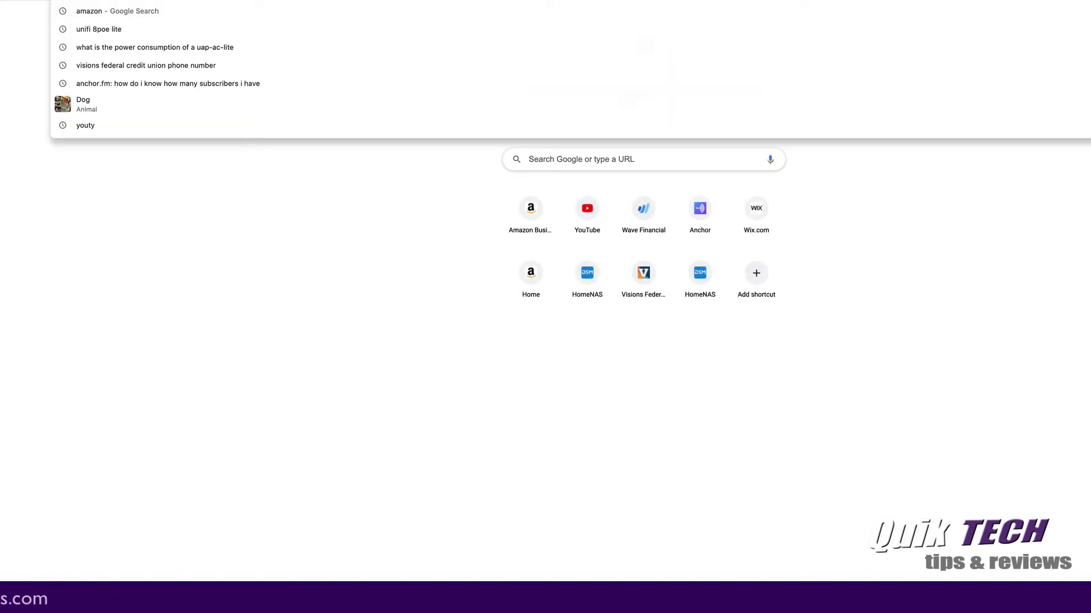
{"action": "type", "text": "chrome:"}
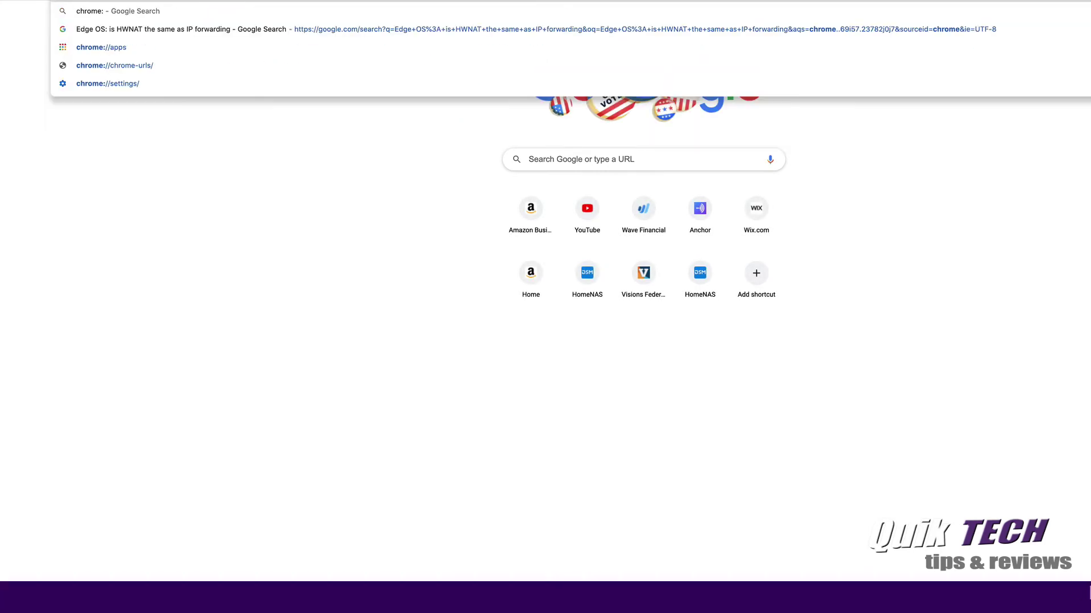
{"action": "type", "text": "//apps"}
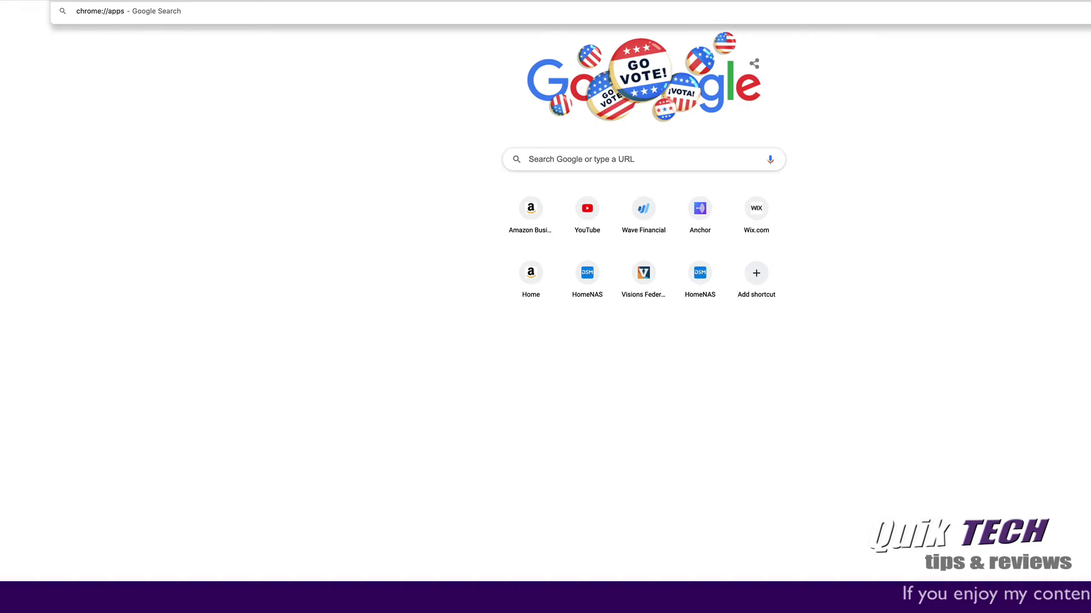
{"action": "key", "text": "Return"}
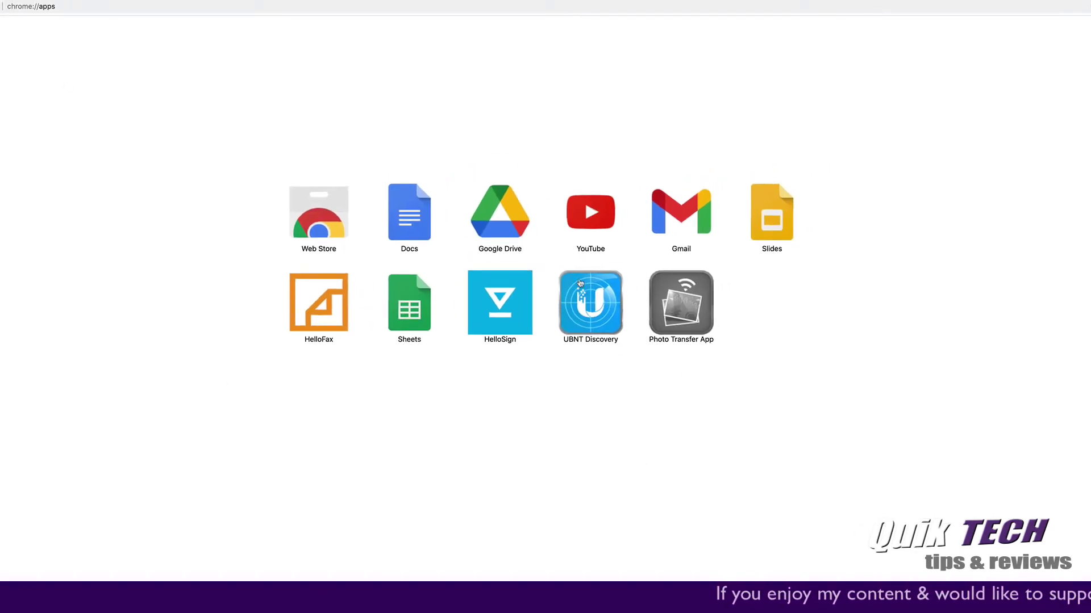
{"action": "left_click", "coordinate": [587, 307]}
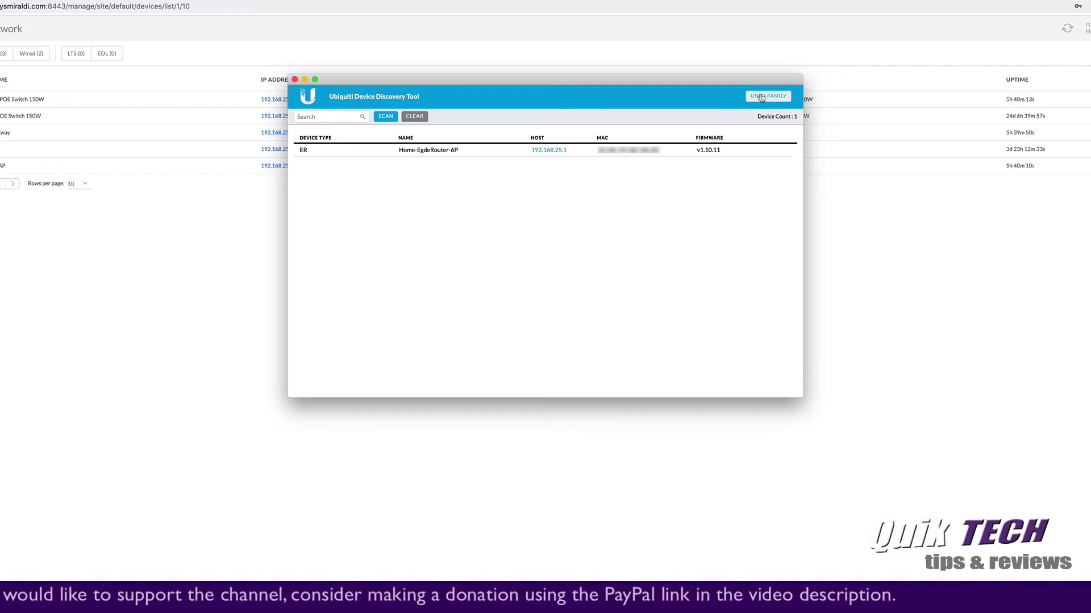
Step: Filter to UniFi-family devices and inspect the USL8LP switch's Set Inform fields without changes
{"action": "left_click", "coordinate": [762, 98]}
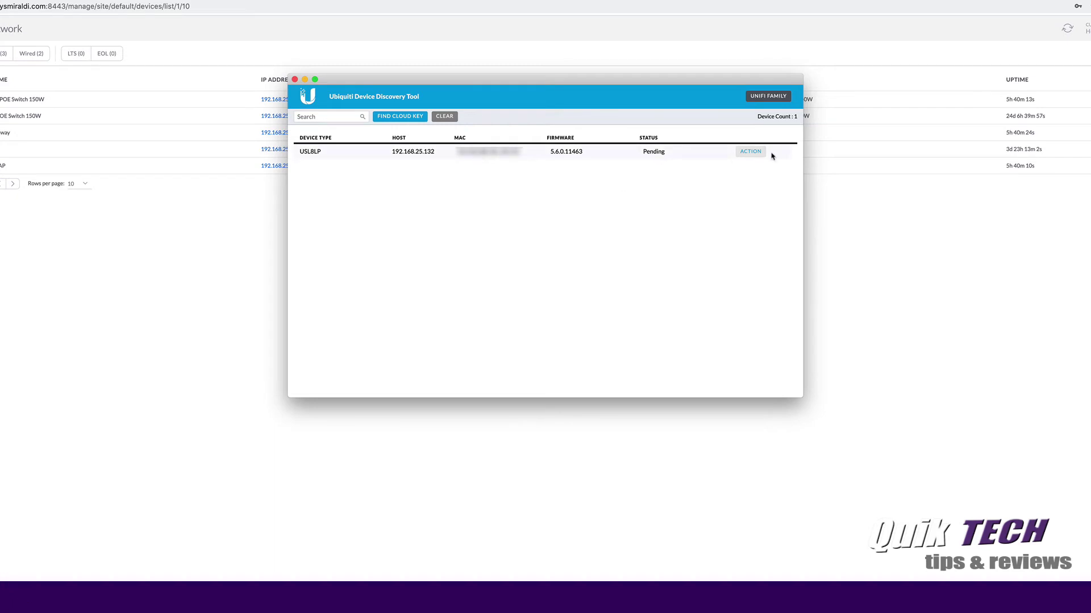
{"action": "left_click", "coordinate": [751, 152]}
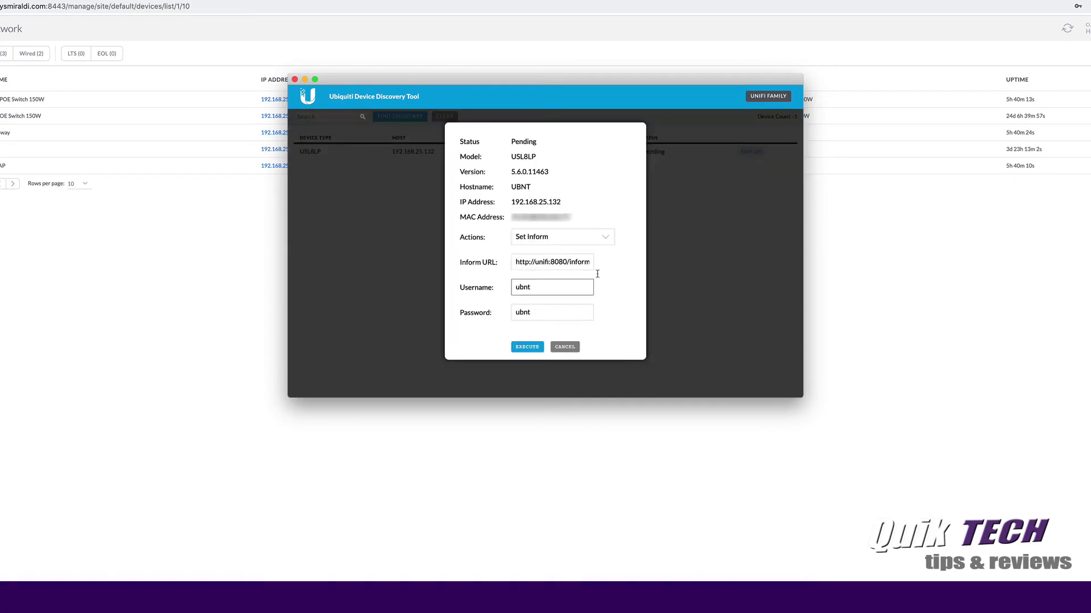
{"action": "left_click", "coordinate": [523, 263]}
{"action": "left_click", "coordinate": [559, 348]}
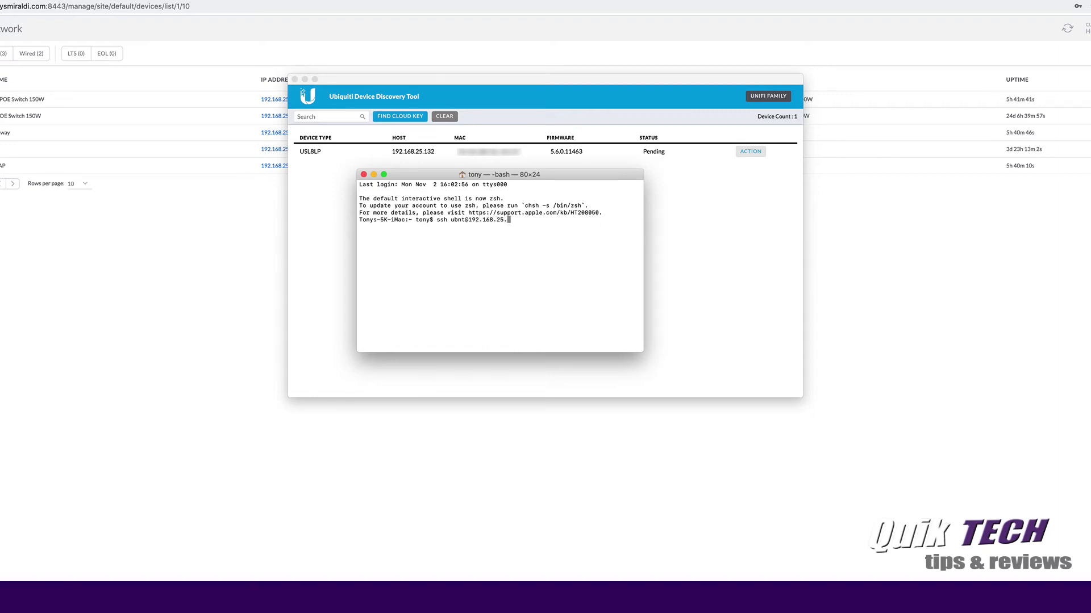
Step: SSH into the switch at 192.168.25.132 as ubnt, run help, and select set-inform
{"action": "key", "text": "Return"}
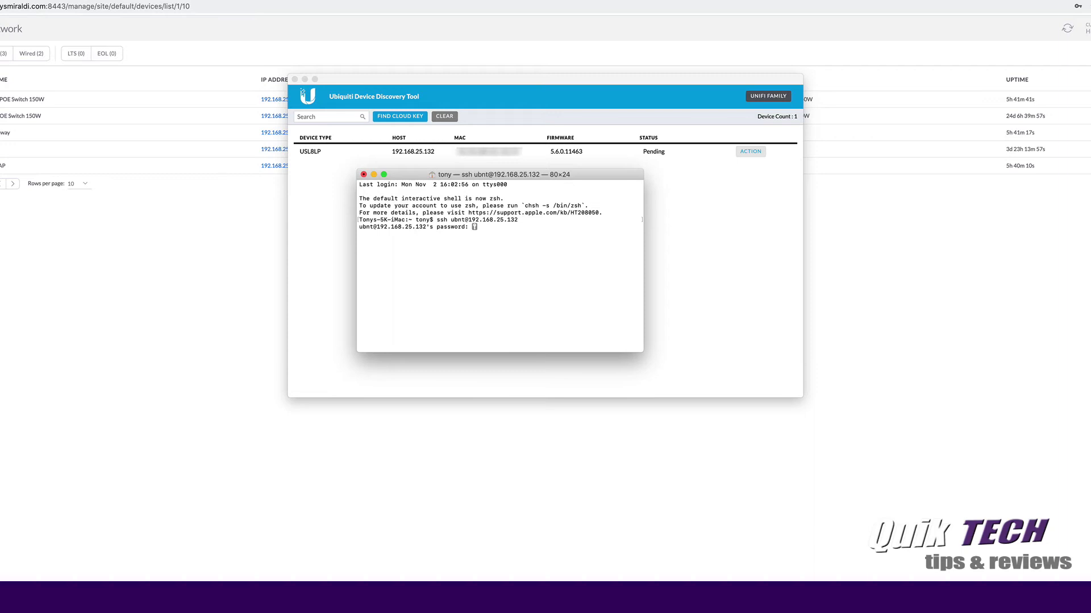
{"action": "key", "text": "Return"}
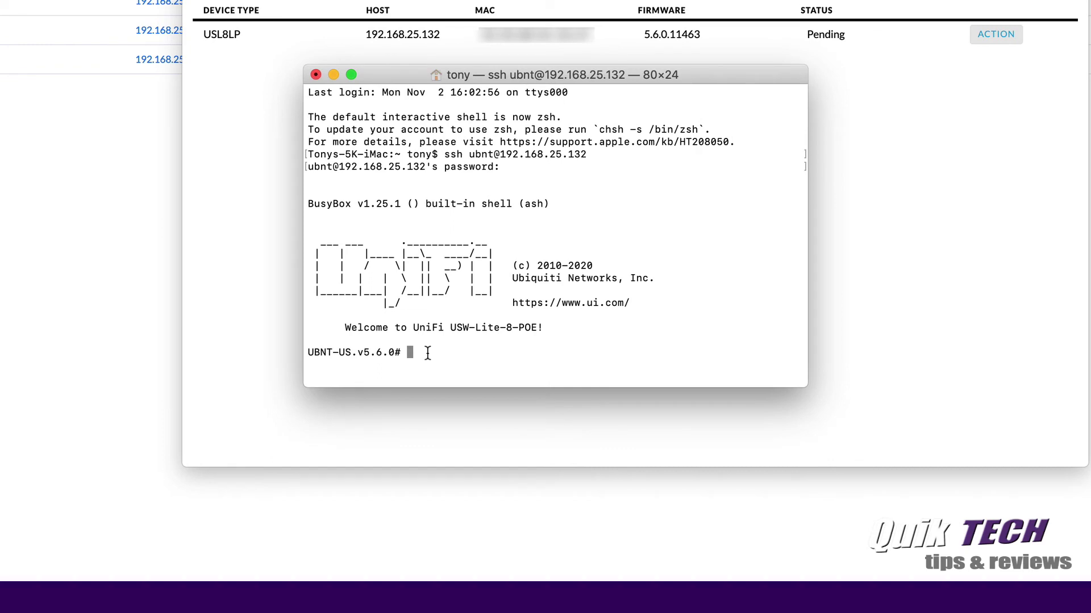
{"action": "type", "text": "help"}
{"action": "key", "text": "Return"}
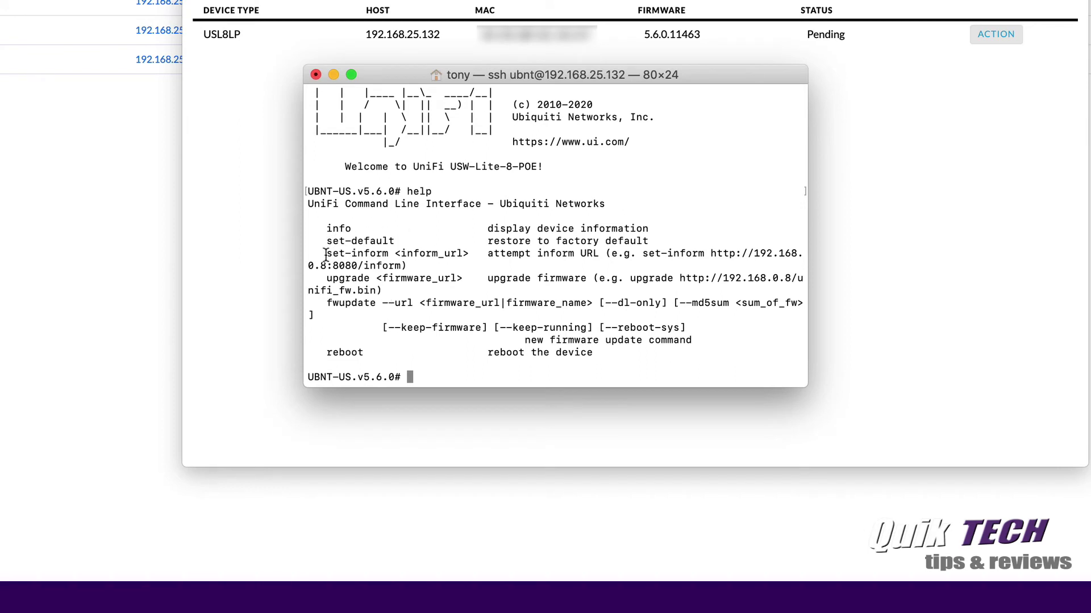
{"action": "left_click_drag", "start_coordinate": [326, 256], "coordinate": [388, 258]}
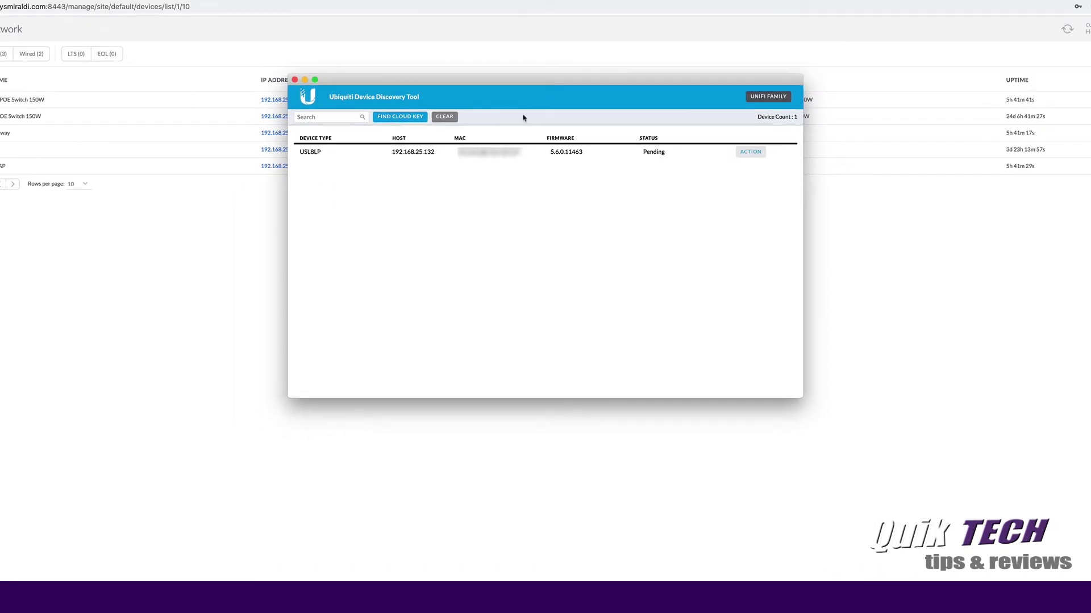
Step: Paste the controller address into the USL8LP's Inform URL and execute the Set Inform
{"action": "left_click", "coordinate": [751, 152]}
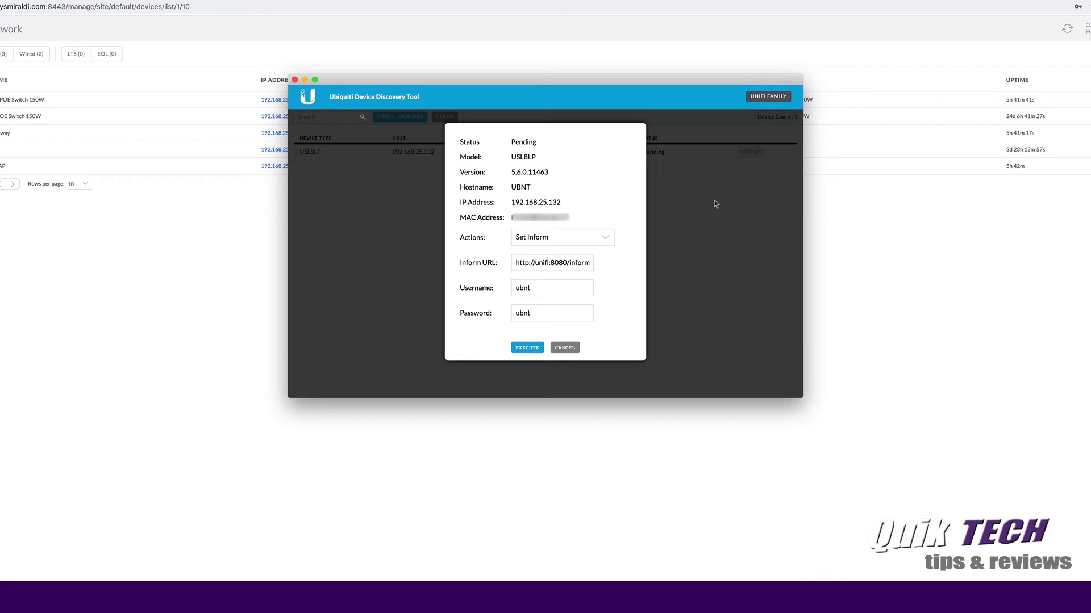
{"action": "left_click", "coordinate": [546, 263]}
{"action": "left_click", "coordinate": [584, 292]}
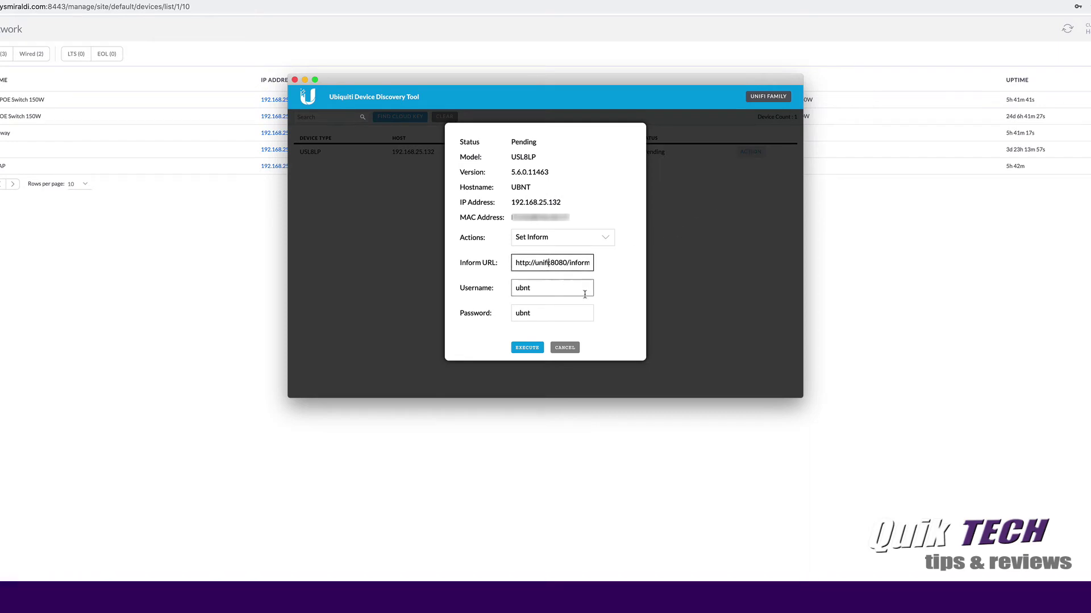
{"action": "key", "text": "super+v"}
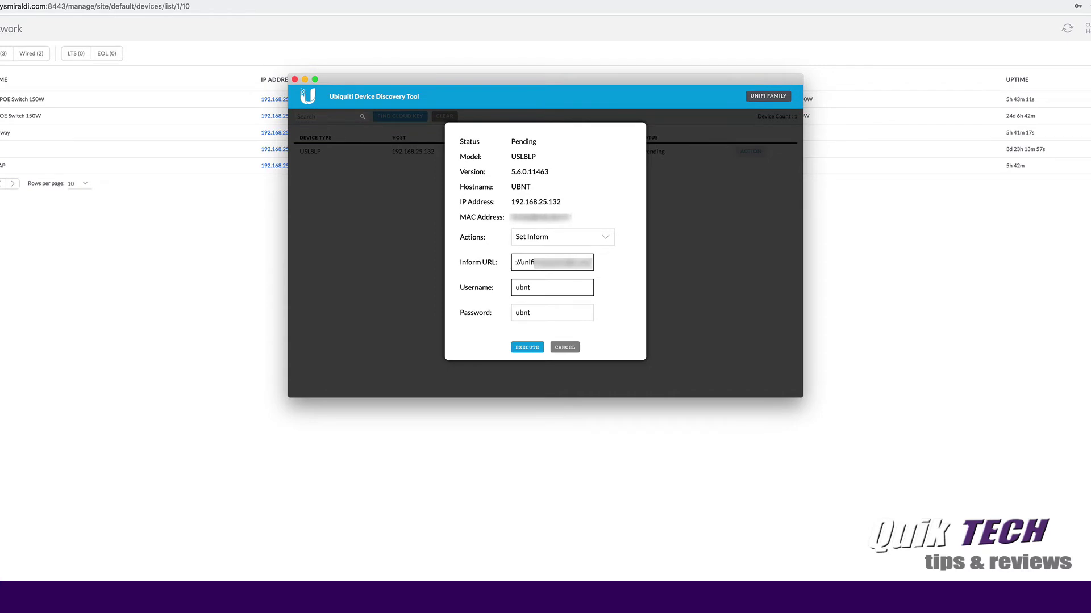
{"action": "left_click", "coordinate": [524, 348]}
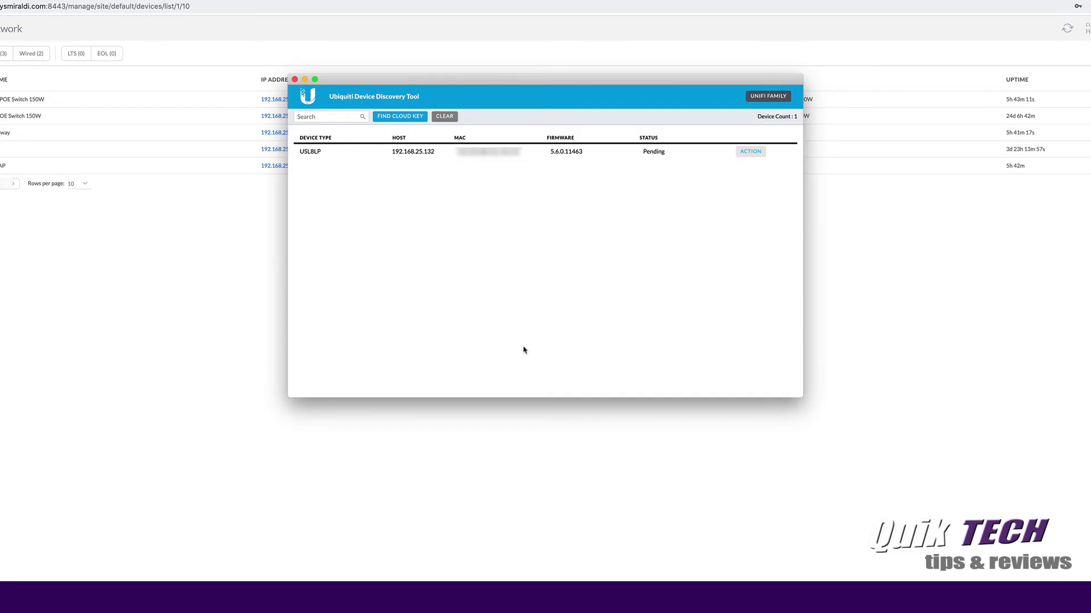
Step: Move the windows aside, terminate the SSH Terminal session, and close the Discovery Tool
{"action": "left_click_drag", "start_coordinate": [559, 82], "coordinate": [546, 259]}
{"action": "left_click_drag", "start_coordinate": [552, 175], "coordinate": [266, 385]}
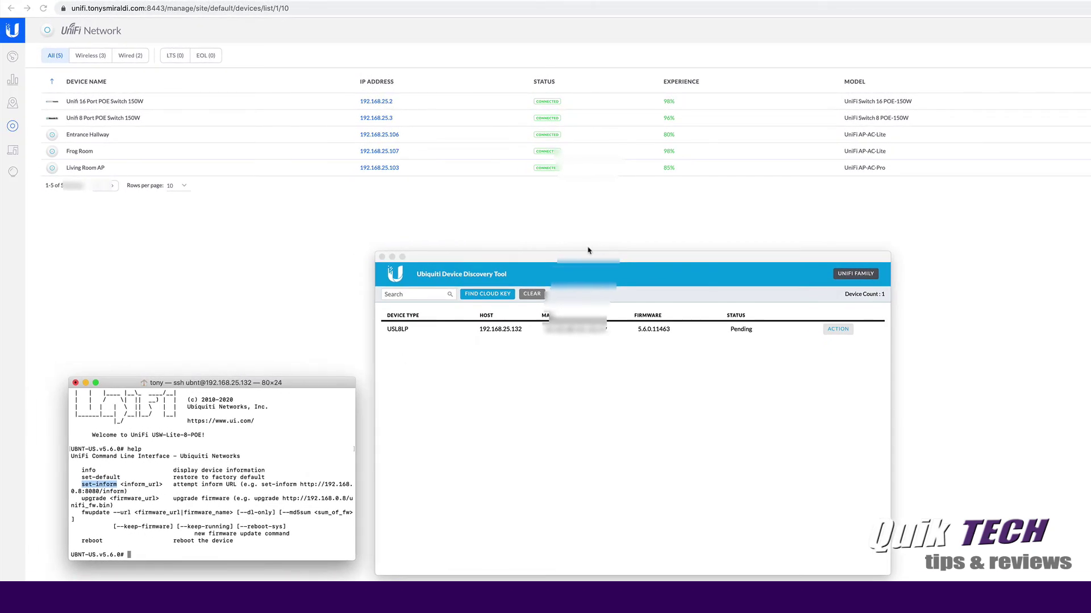
{"action": "left_click_drag", "start_coordinate": [591, 257], "coordinate": [593, 281]}
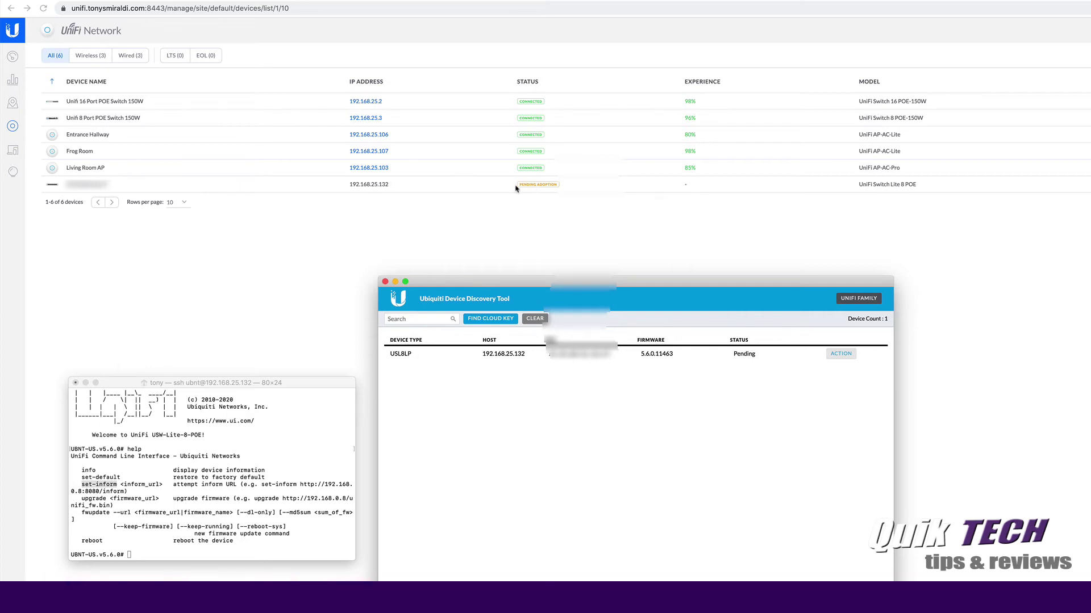
{"action": "left_click", "coordinate": [74, 383]}
{"action": "left_click", "coordinate": [284, 442]}
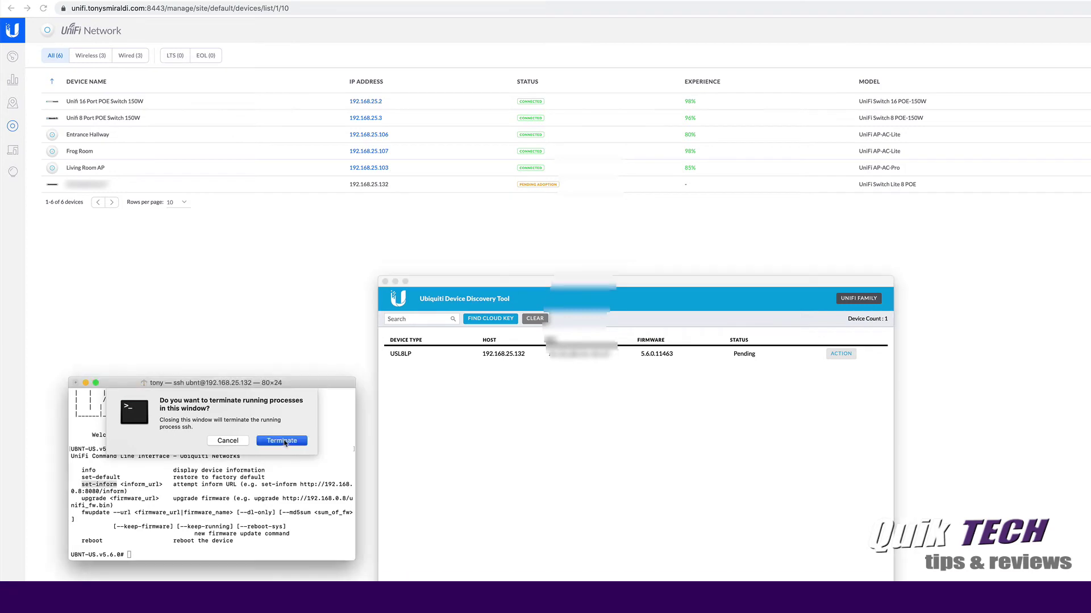
{"action": "left_click", "coordinate": [382, 282]}
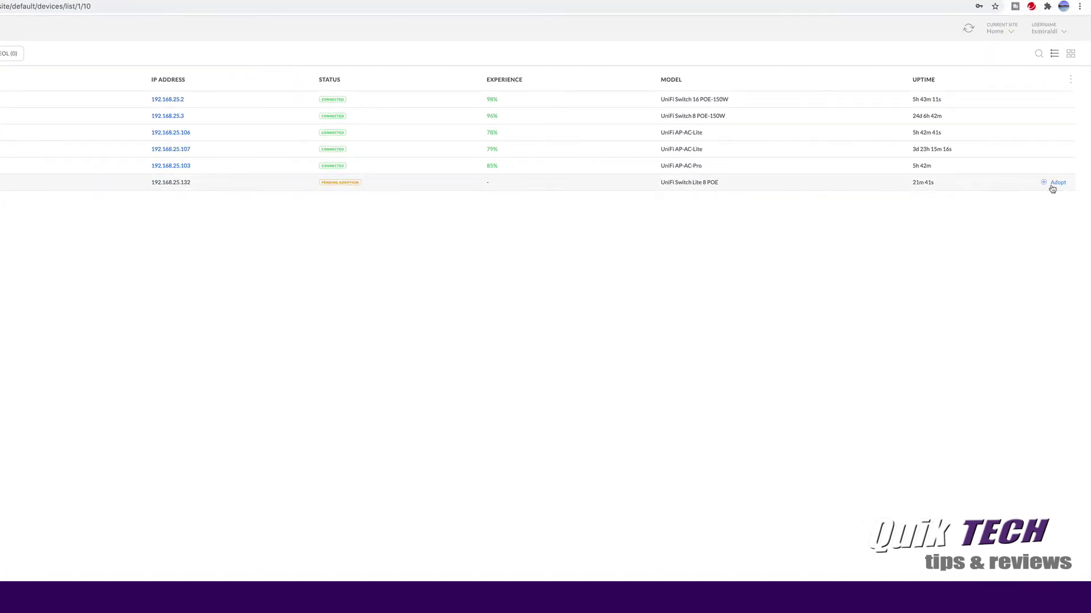
Step: Adopt the pending Switch Lite 8 POE and open its details once it is connected
{"action": "left_click", "coordinate": [1057, 182]}
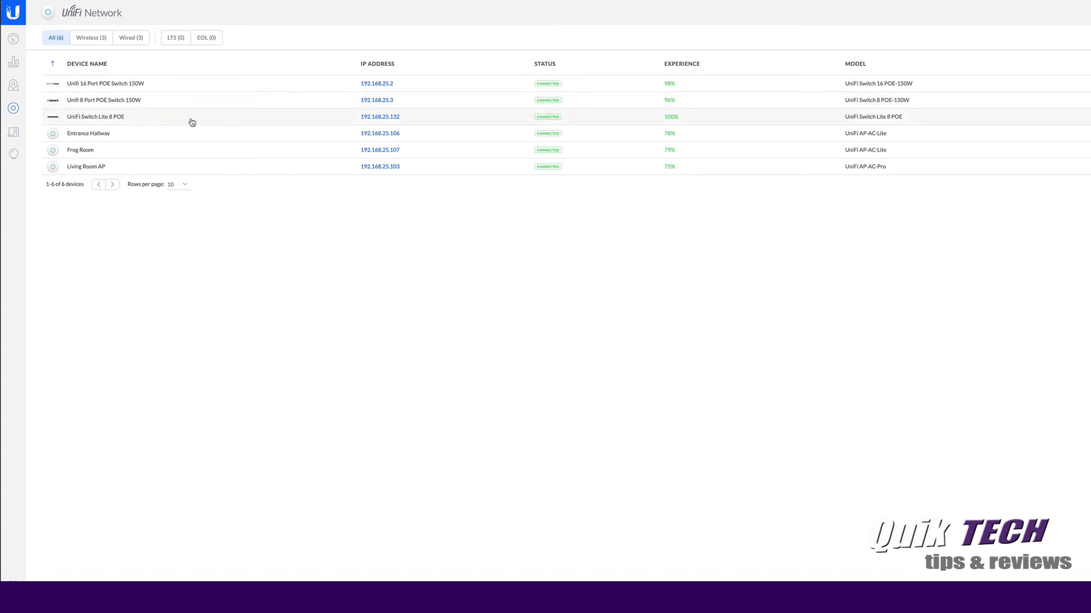
{"action": "left_click", "coordinate": [578, 121]}
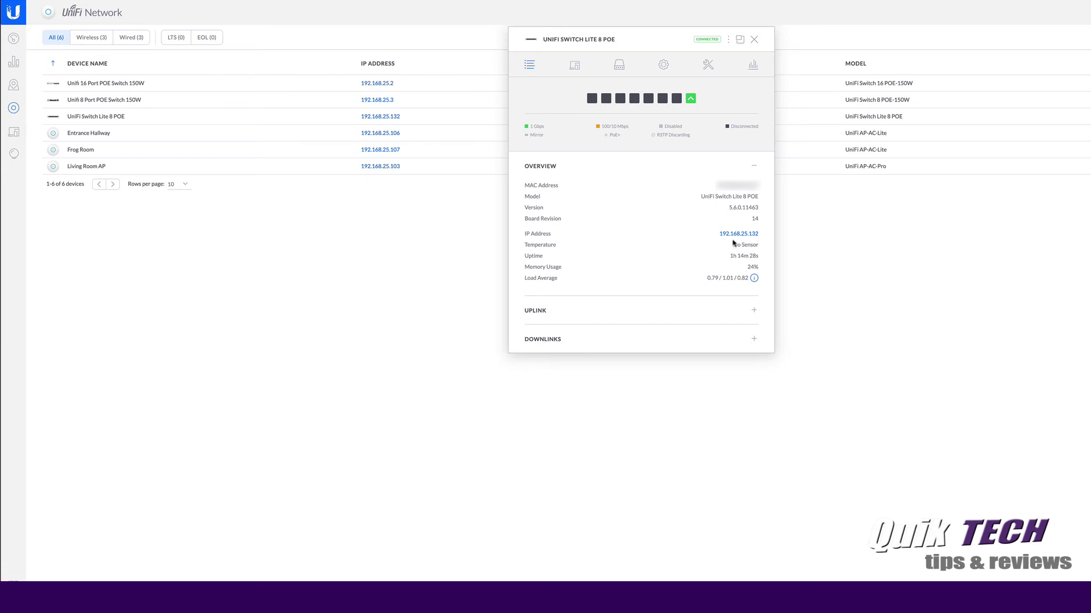
Step: Check the switch's Uplink, Downlinks and Clients, then view its Ports 1–8 list
{"action": "left_click", "coordinate": [753, 311]}
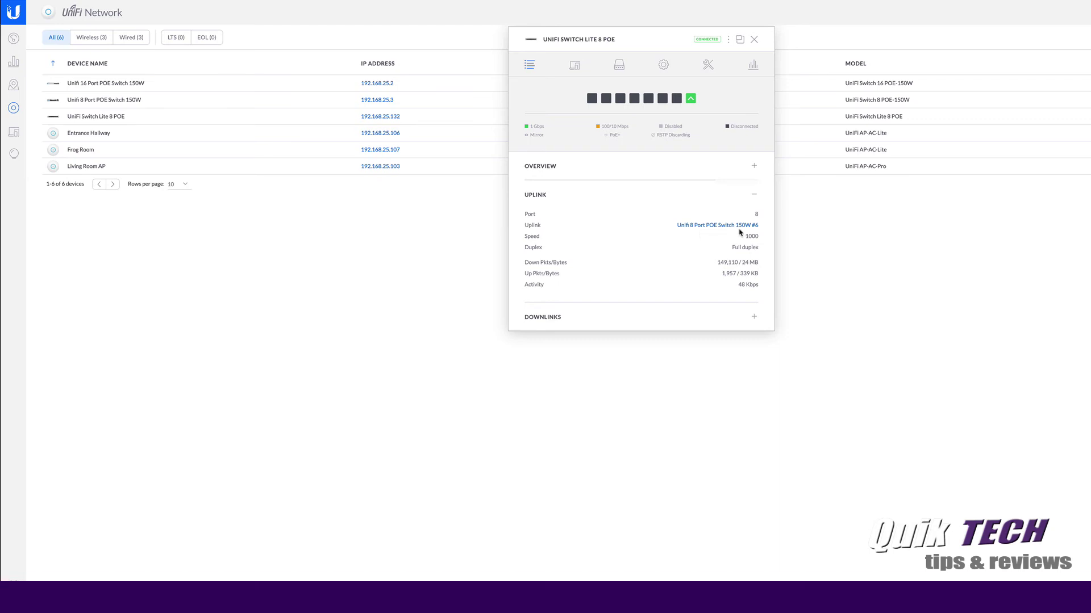
{"action": "left_click", "coordinate": [753, 316]}
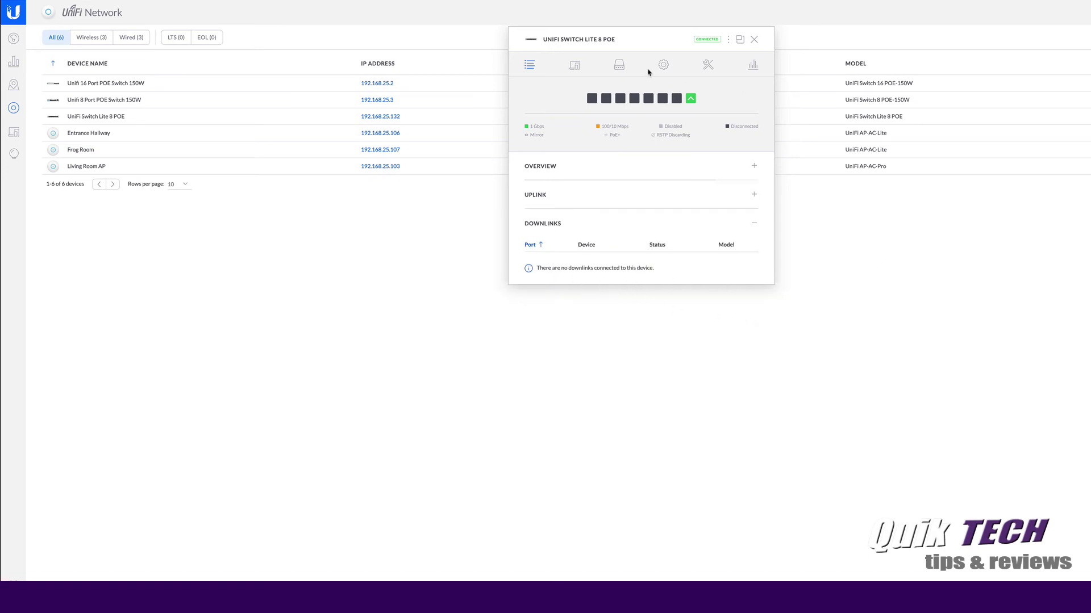
{"action": "left_click", "coordinate": [574, 66]}
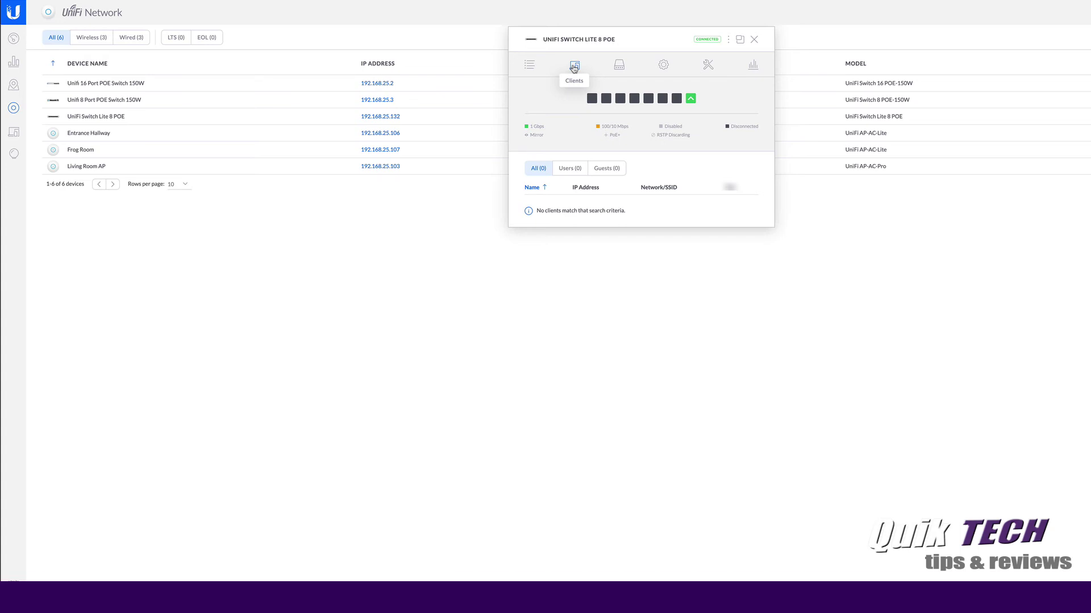
{"action": "left_click", "coordinate": [621, 68]}
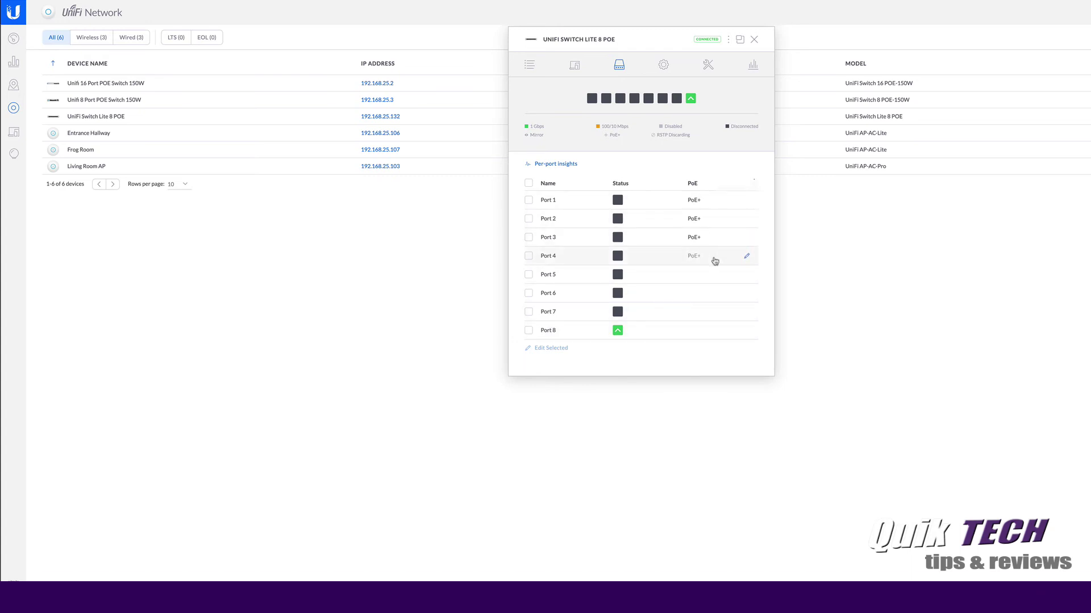
Step: Open Port 5's settings and browse the Switch Port Profile options, leaving All selected
{"action": "left_click", "coordinate": [748, 276]}
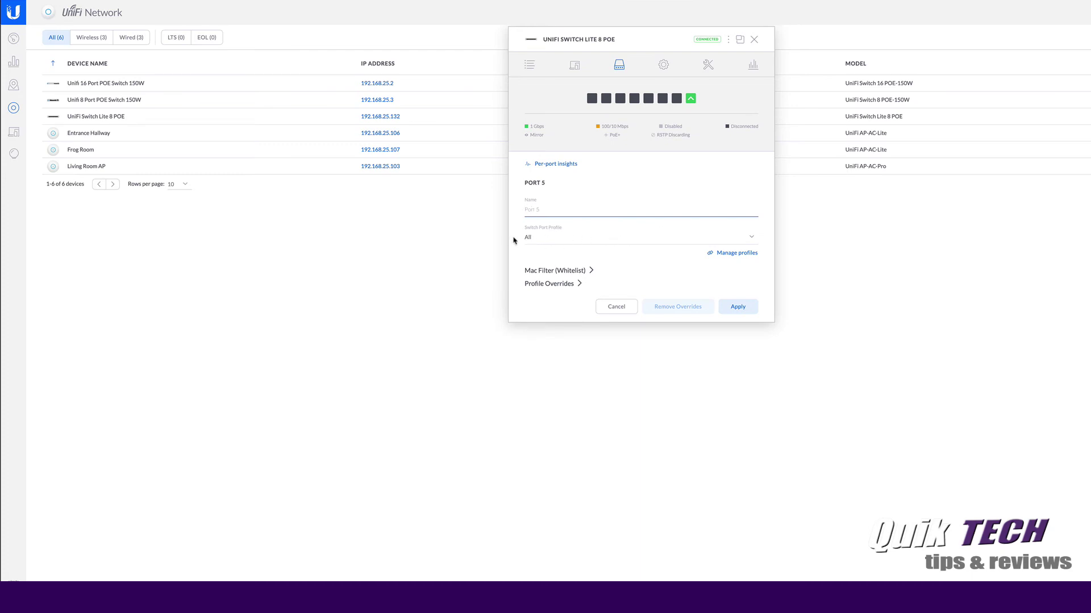
{"action": "left_click", "coordinate": [748, 239]}
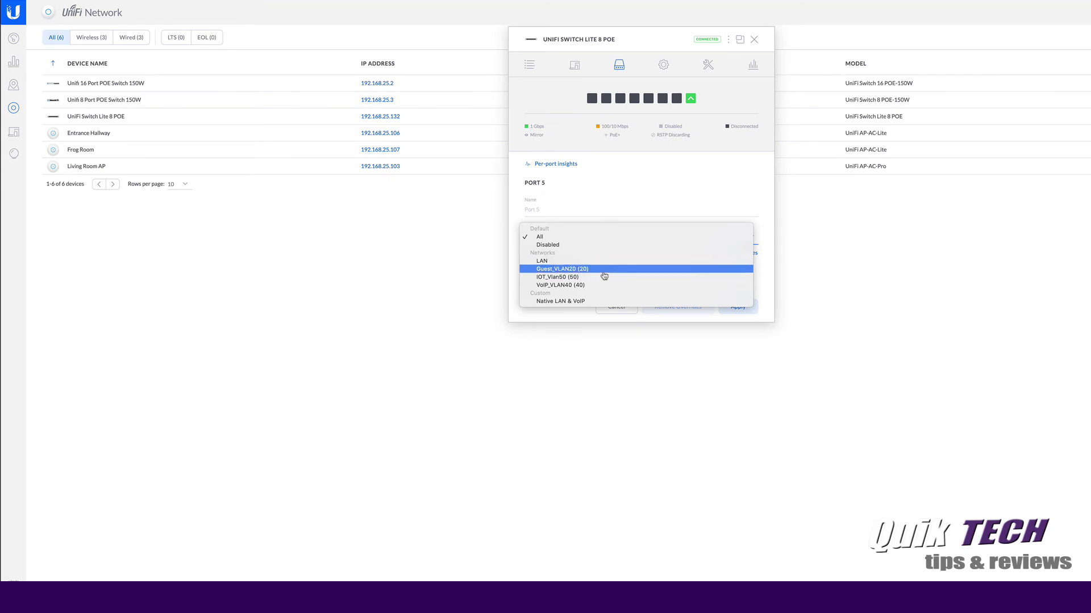
{"action": "left_click", "coordinate": [619, 204]}
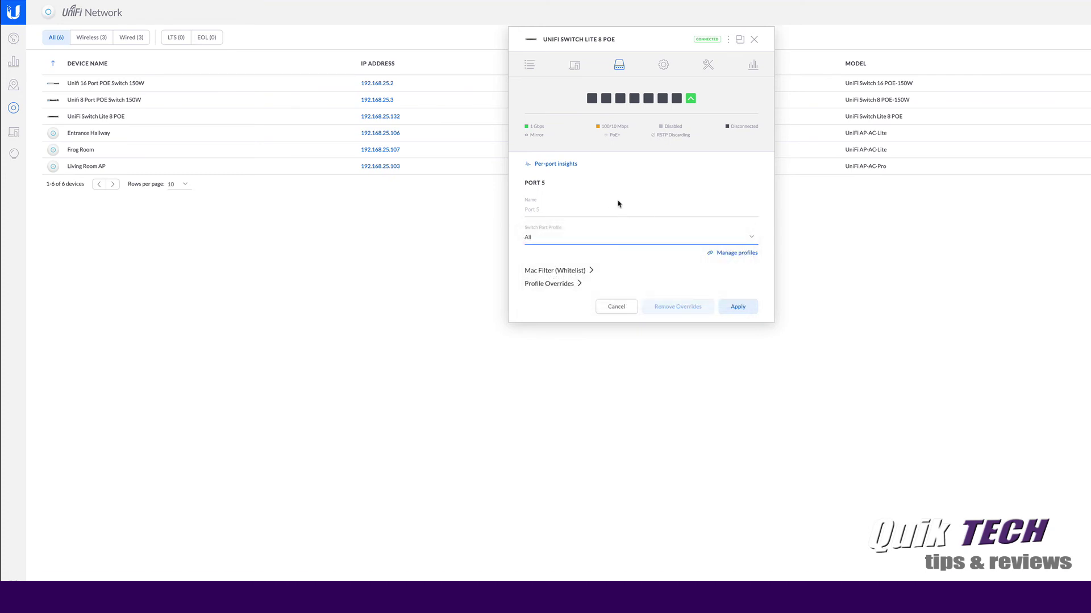
Step: Set the switch's Alias to 'Lab Switch Lite' in the Config tab and save it
{"action": "left_click", "coordinate": [662, 67]}
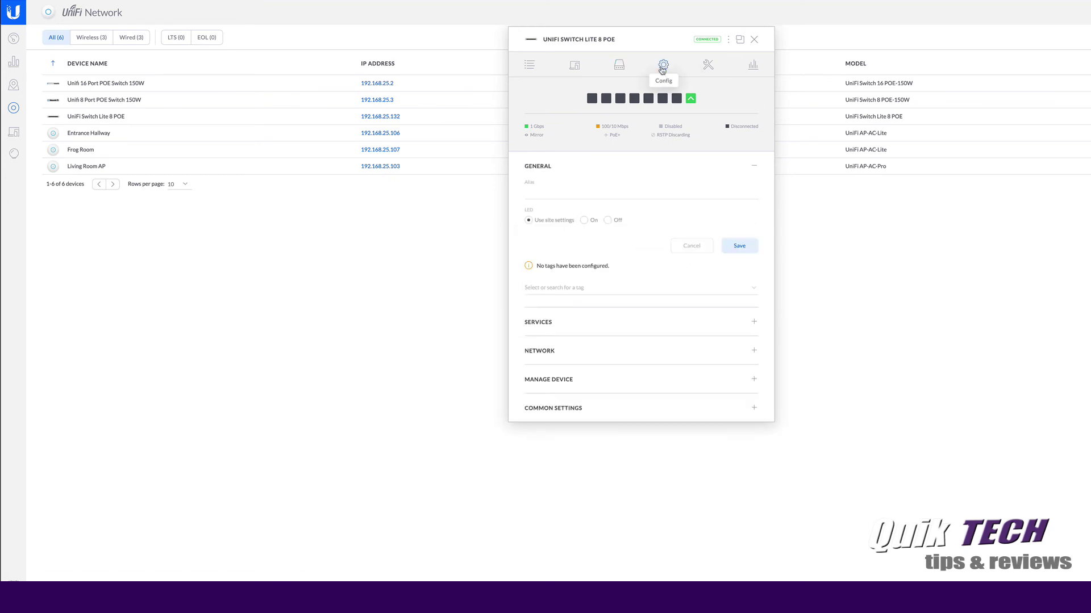
{"action": "left_click", "coordinate": [535, 191]}
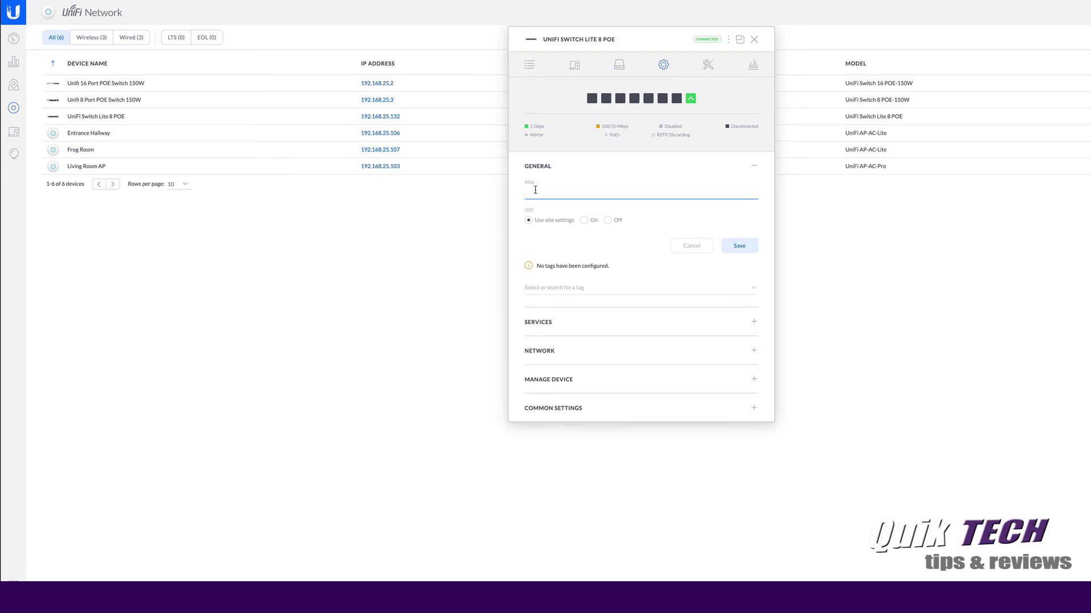
{"action": "type", "text": "Lab Switch Lite"}
{"action": "left_click", "coordinate": [740, 245]}
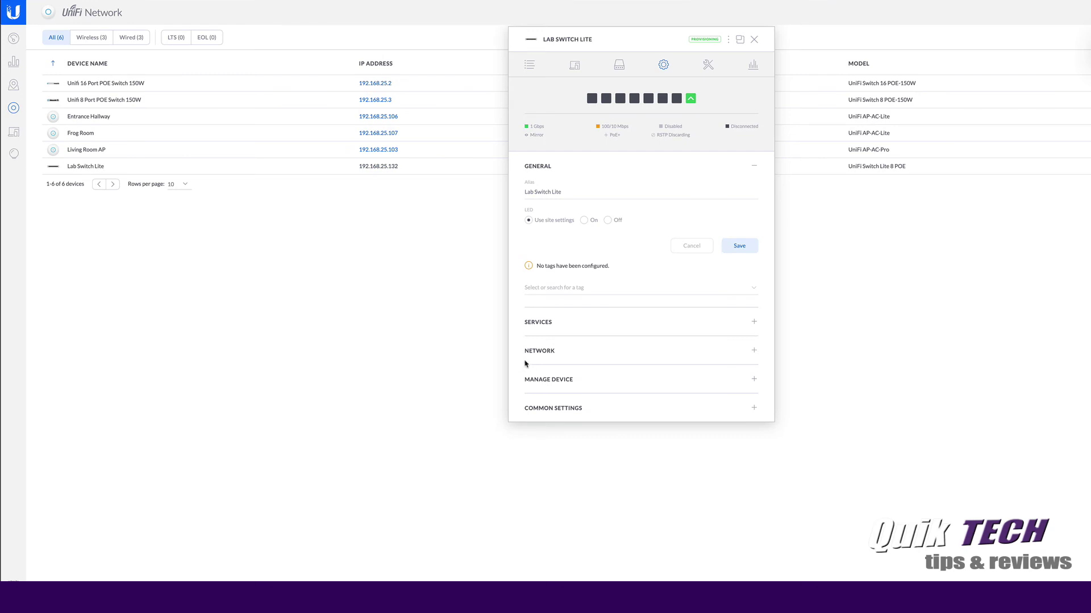
Step: Switch Lab Switch Lite to Static IP 192.168.25.4, then queue and apply the changes
{"action": "left_click", "coordinate": [754, 351]}
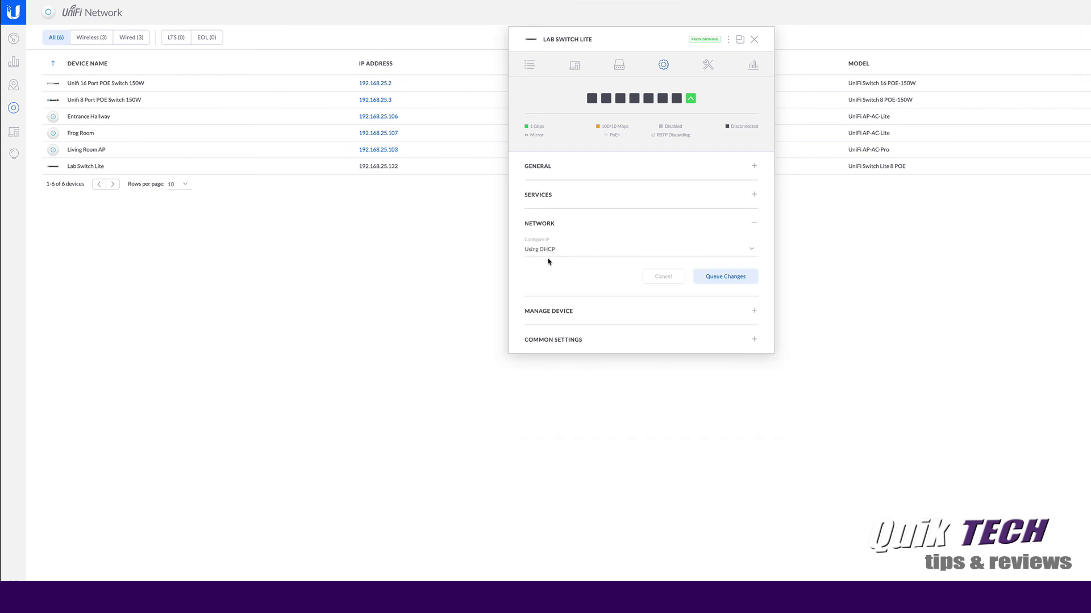
{"action": "left_click", "coordinate": [750, 250]}
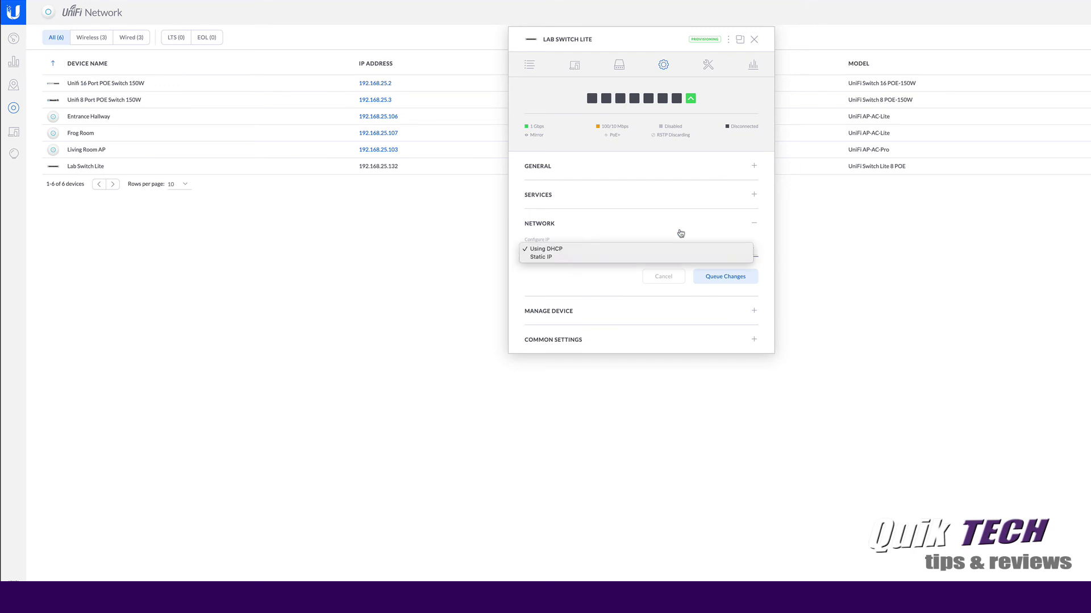
{"action": "left_click", "coordinate": [547, 258]}
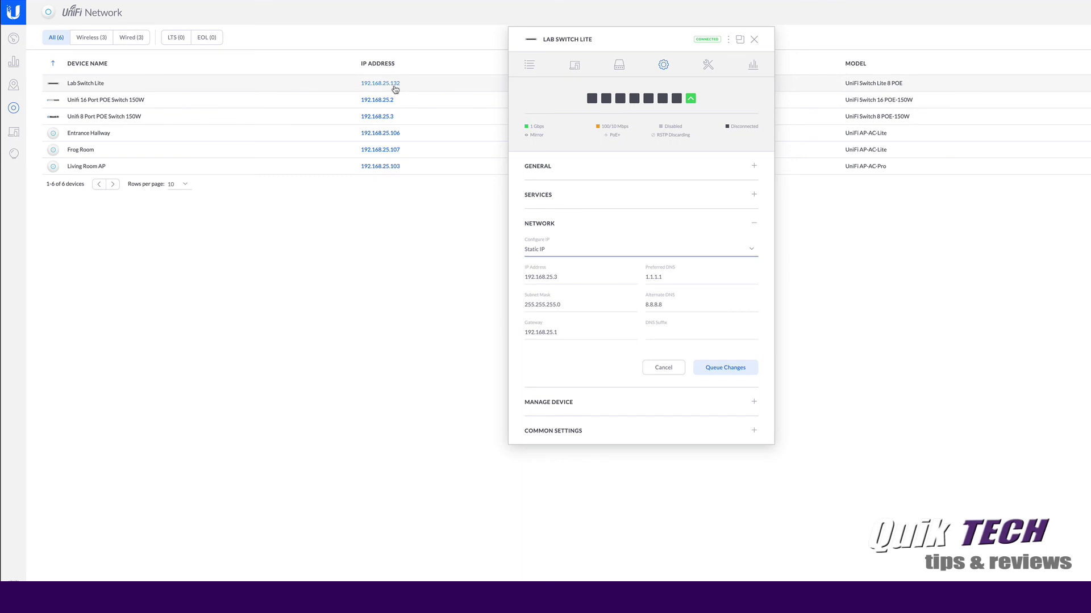
{"action": "left_click", "coordinate": [567, 279]}
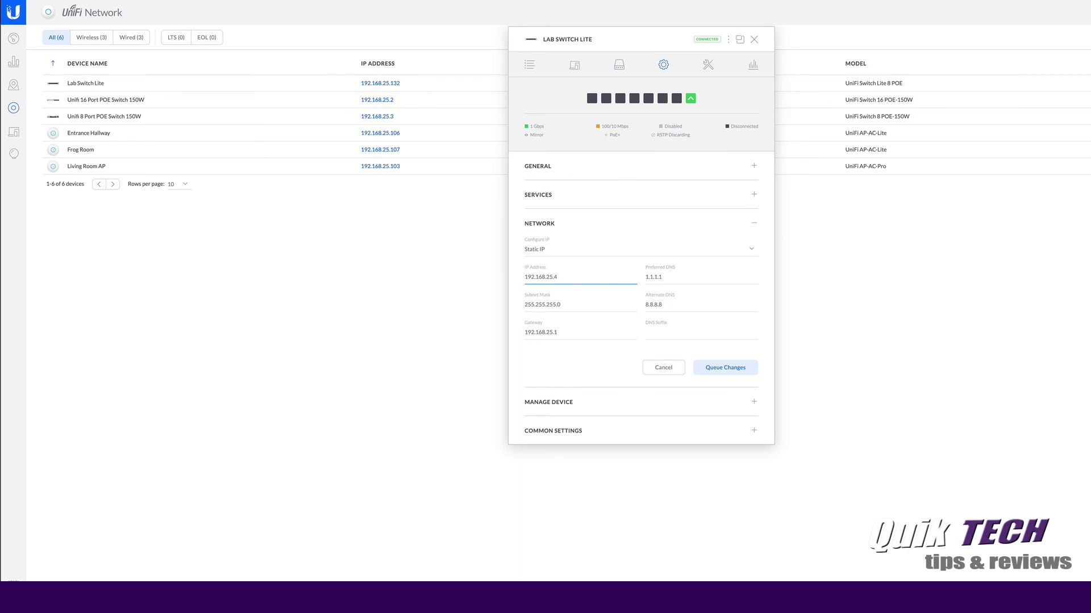
{"action": "key", "text": "Tab"}
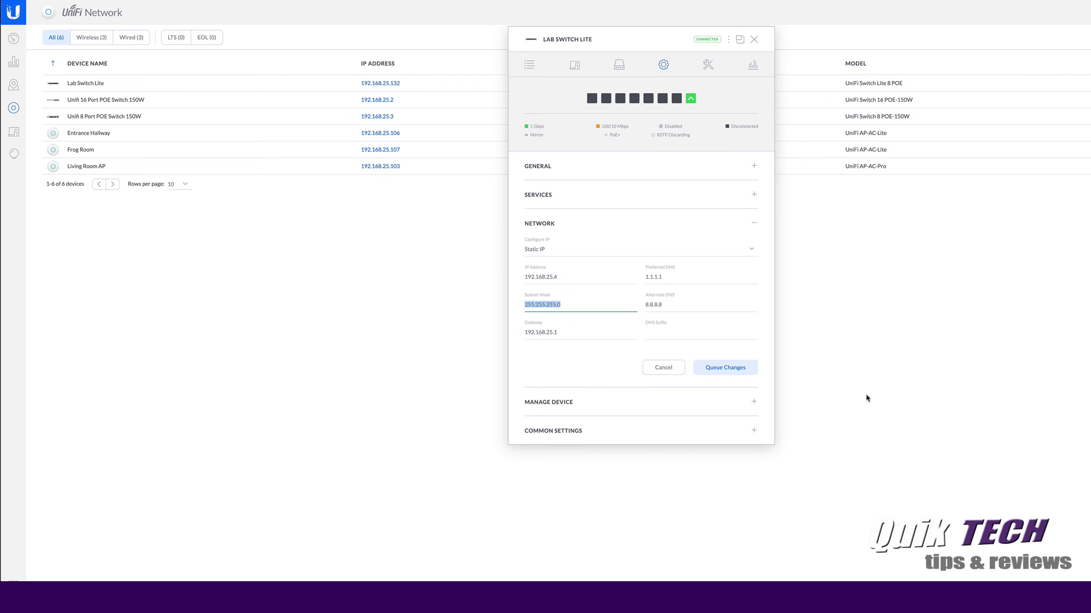
{"action": "left_click", "coordinate": [730, 368]}
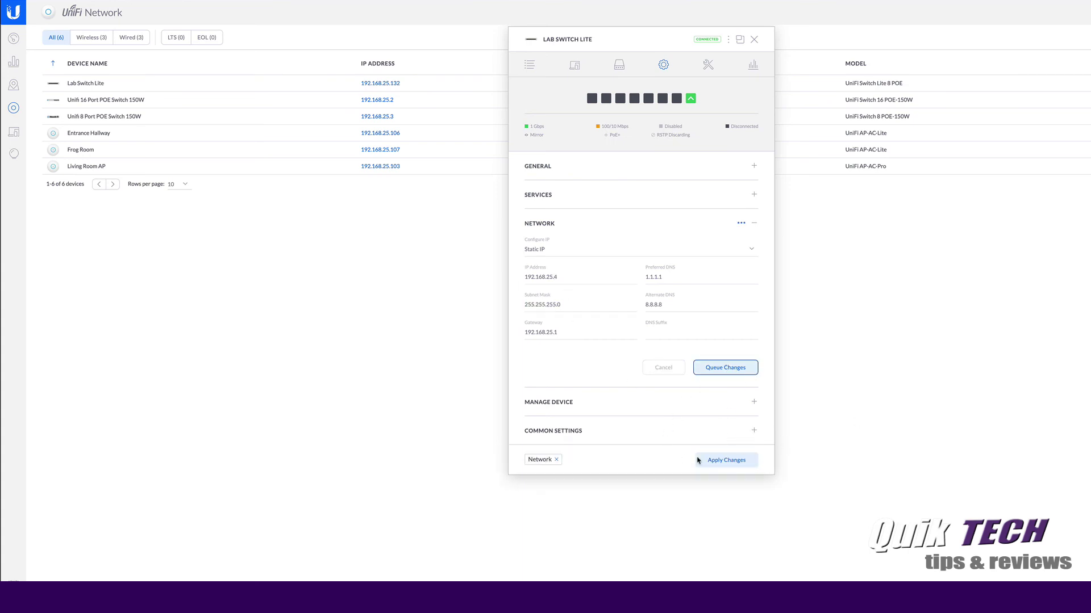
{"action": "left_click", "coordinate": [727, 461]}
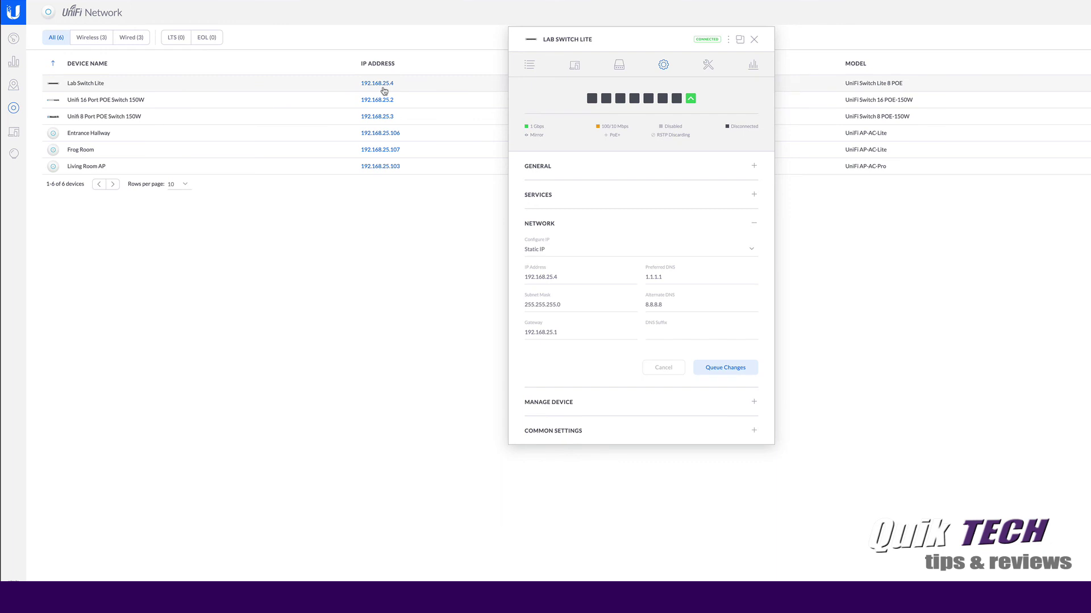
Step: Launch the Debug Terminal for Lab Switch Lite from its Tools panel
{"action": "left_click", "coordinate": [705, 67]}
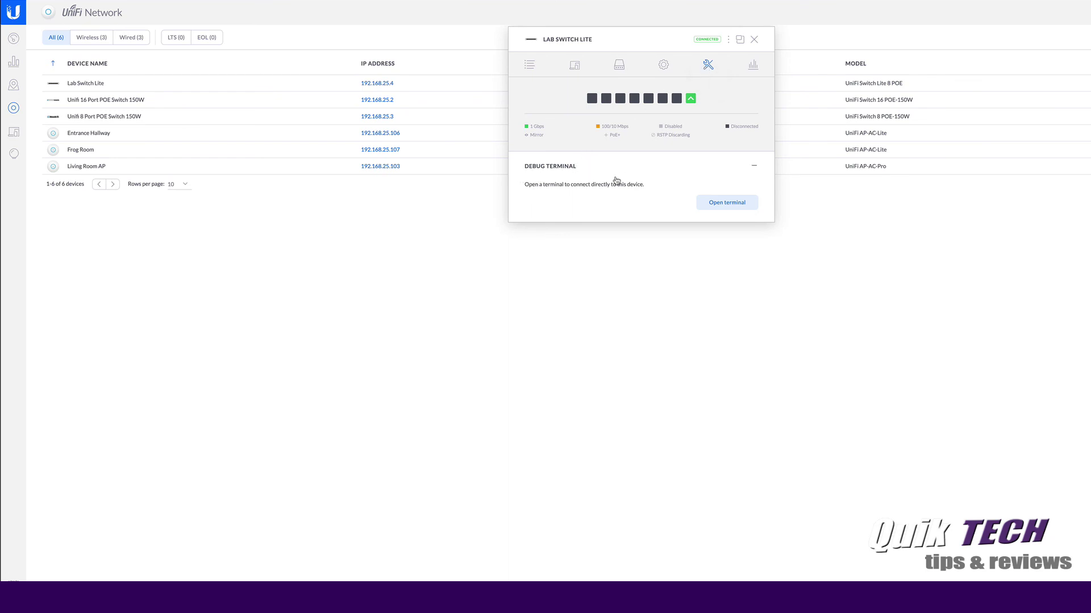
{"action": "left_click", "coordinate": [729, 206]}
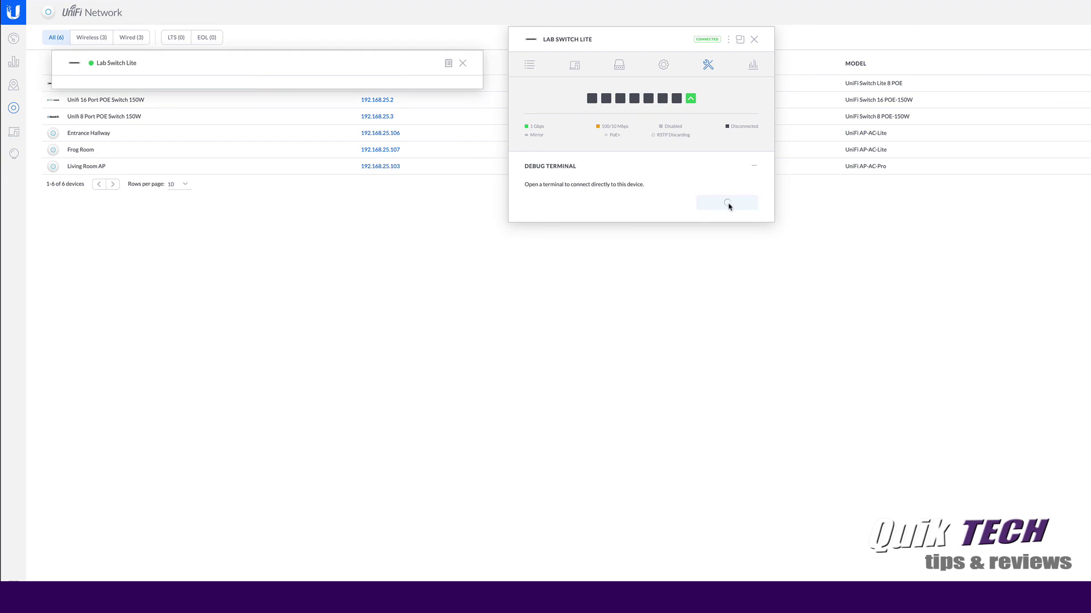